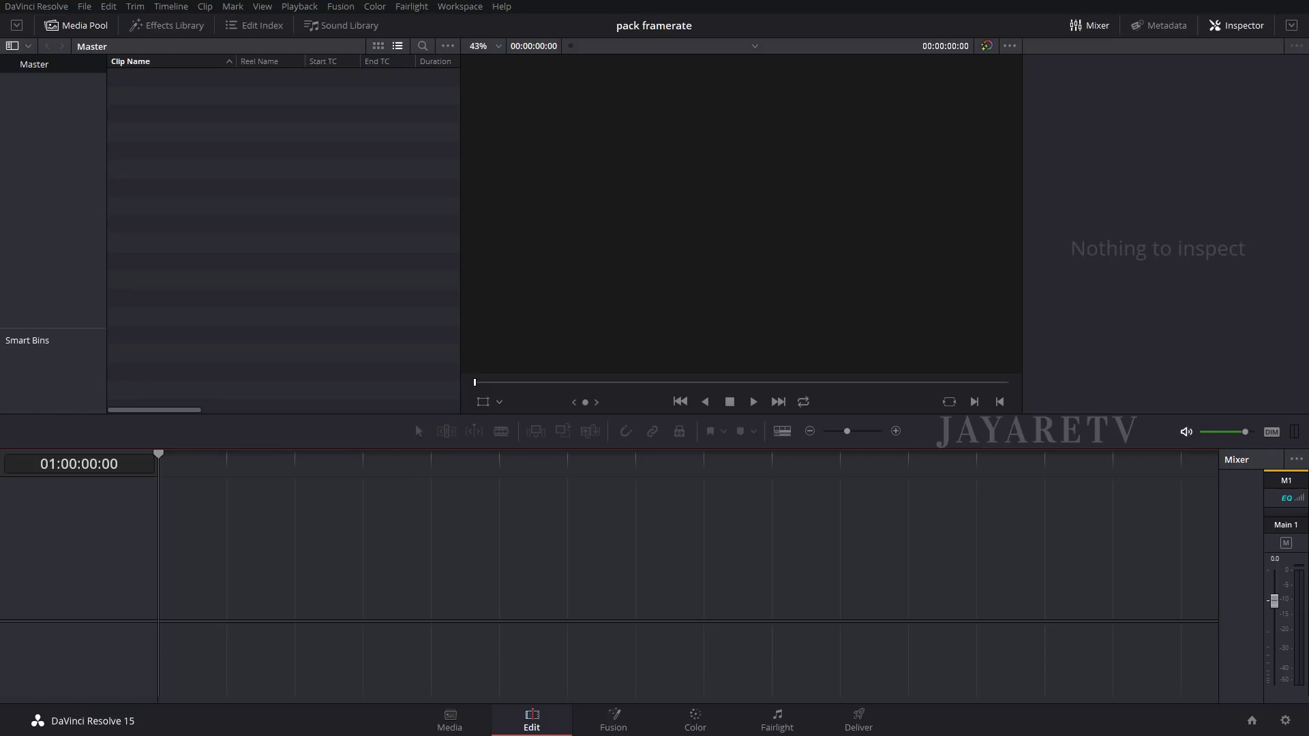
Step: Check project frame rates, then search 'clean' and place Clean Bottom Right Bar Title 1(30) on Timeline 1
{"action": "left_click", "coordinate": [1285, 720]}
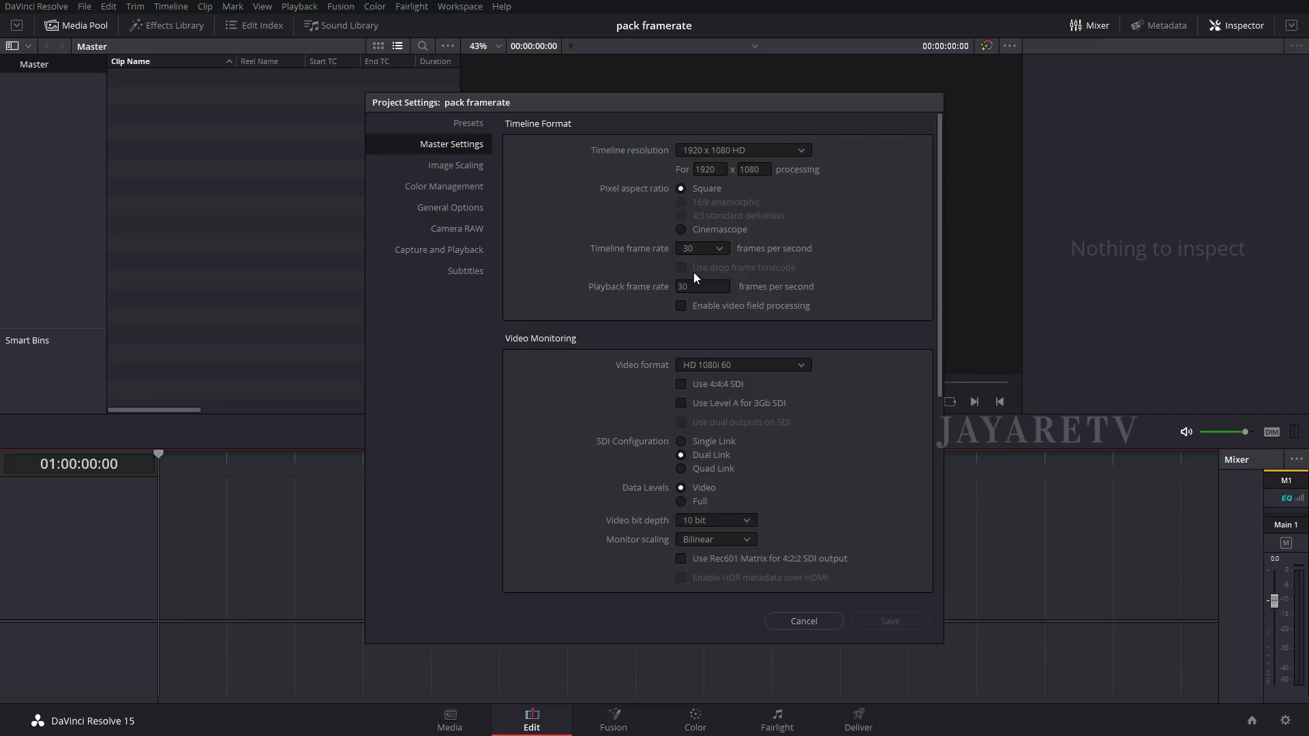
{"action": "left_click", "coordinate": [804, 621]}
{"action": "left_click", "coordinate": [176, 26]}
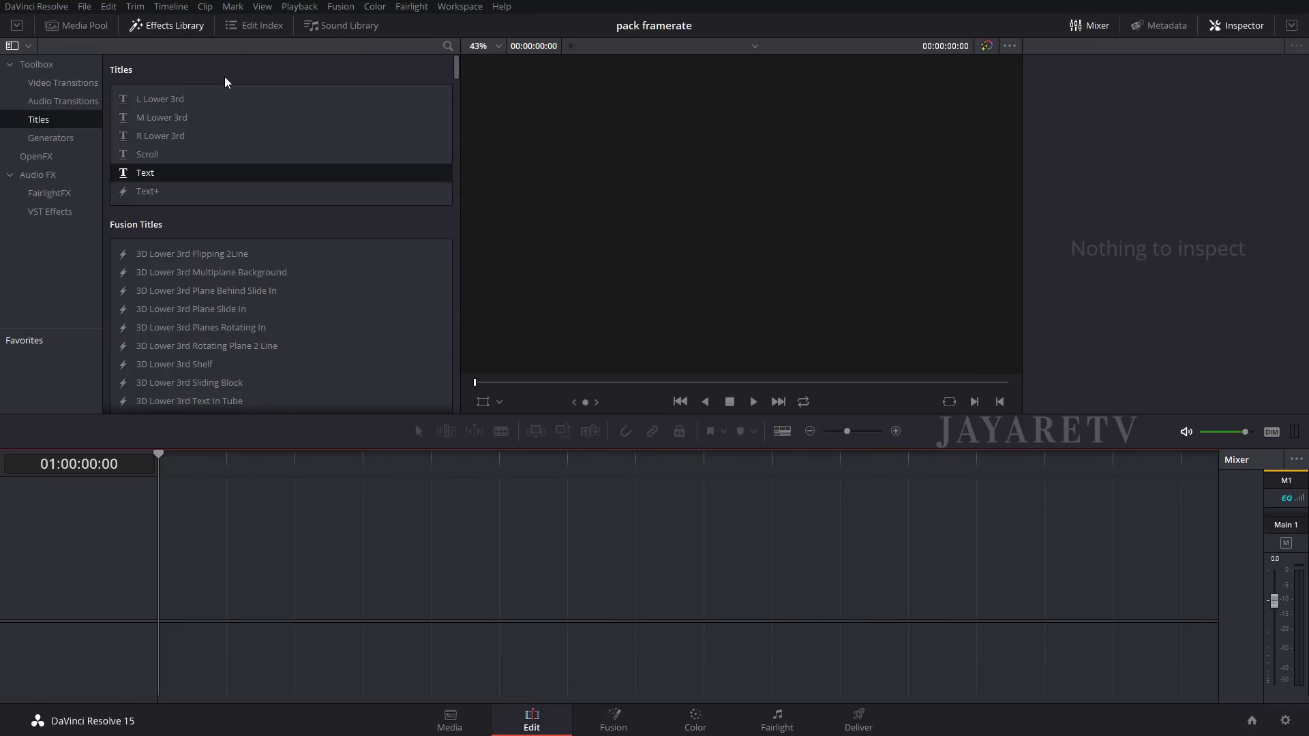
{"action": "left_click", "coordinate": [447, 46]}
{"action": "type", "text": "clean"}
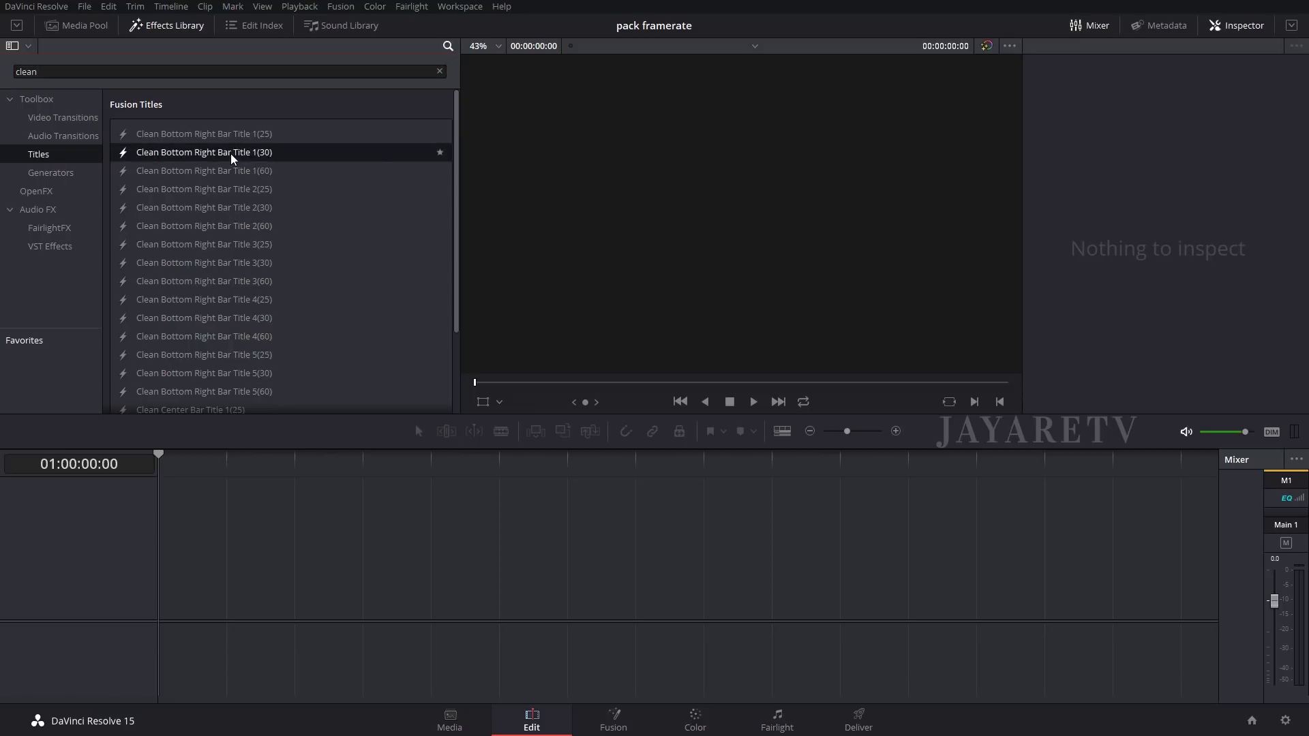
{"action": "left_click_drag", "start_coordinate": [234, 154], "coordinate": [177, 636]}
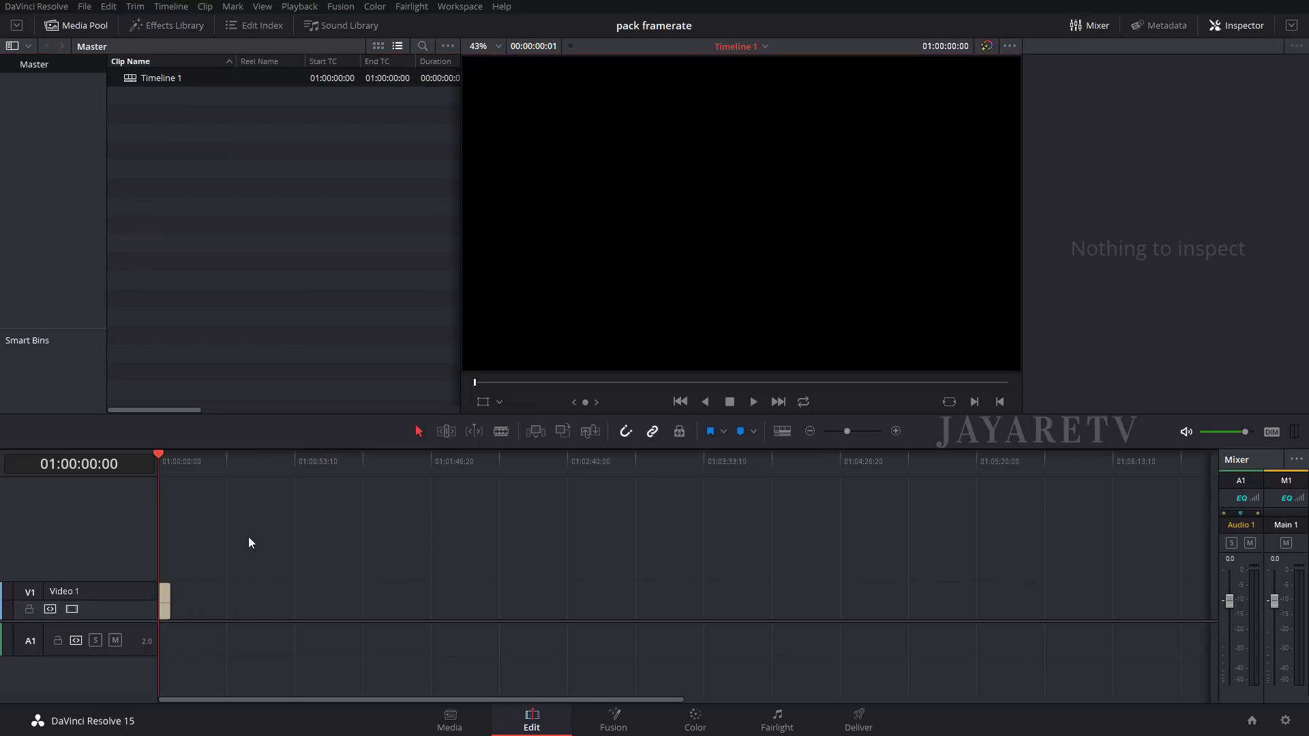
Step: Zoom into the timeline and scrub through the title's exit animation to its end
{"action": "left_click", "coordinate": [895, 432]}
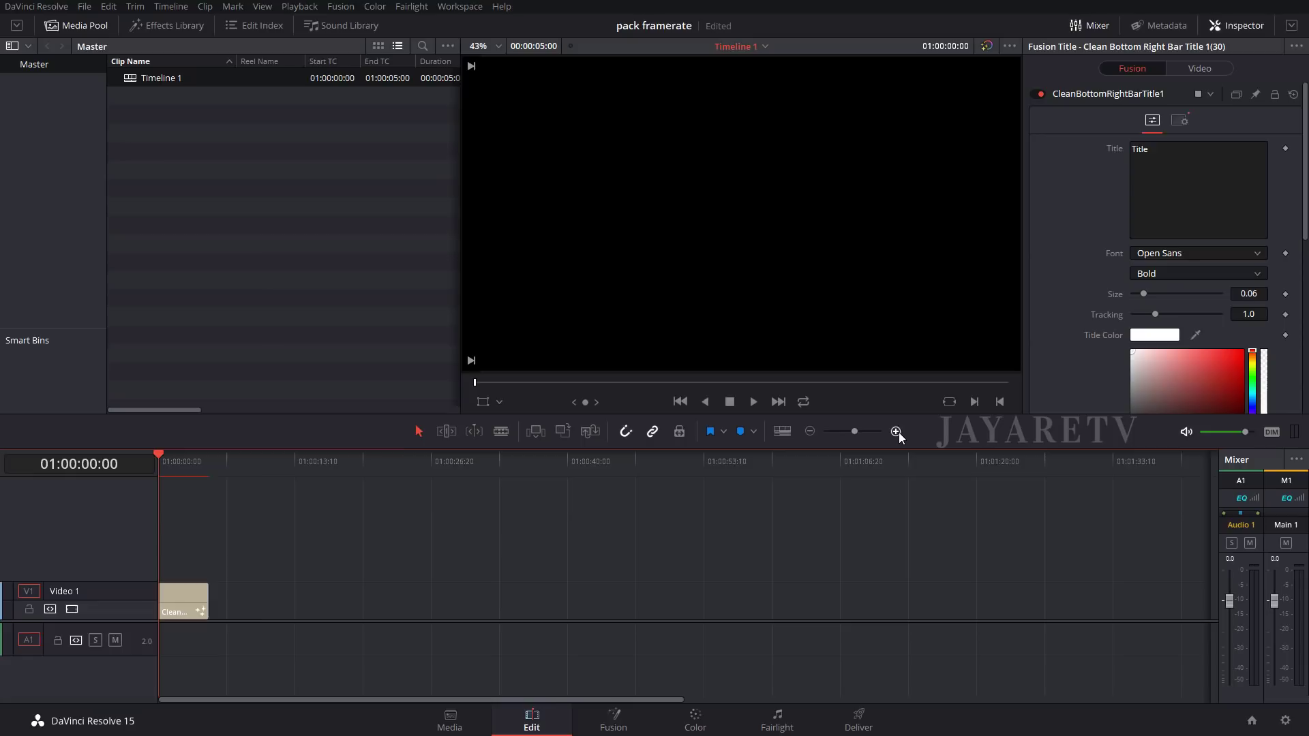
{"action": "left_click", "coordinate": [896, 431]}
{"action": "left_click", "coordinate": [896, 432]}
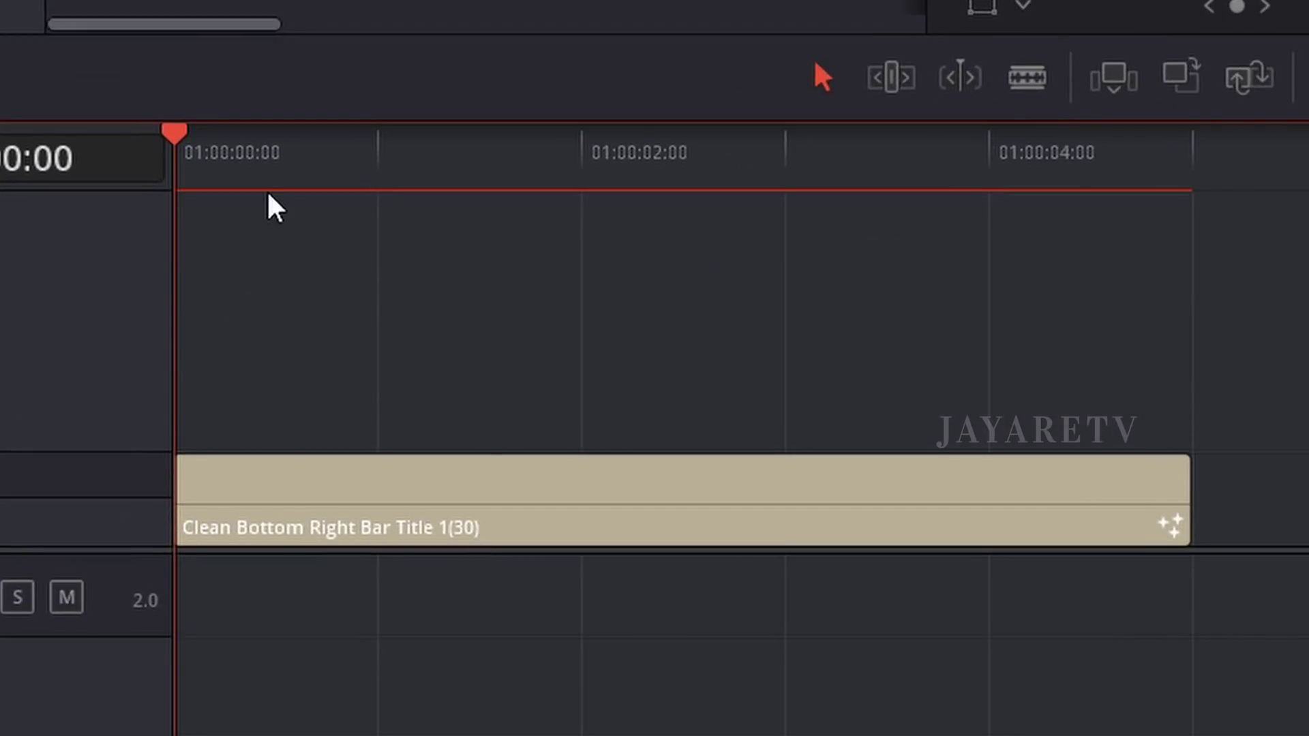
{"action": "left_click_drag", "start_coordinate": [268, 193], "coordinate": [696, 198]}
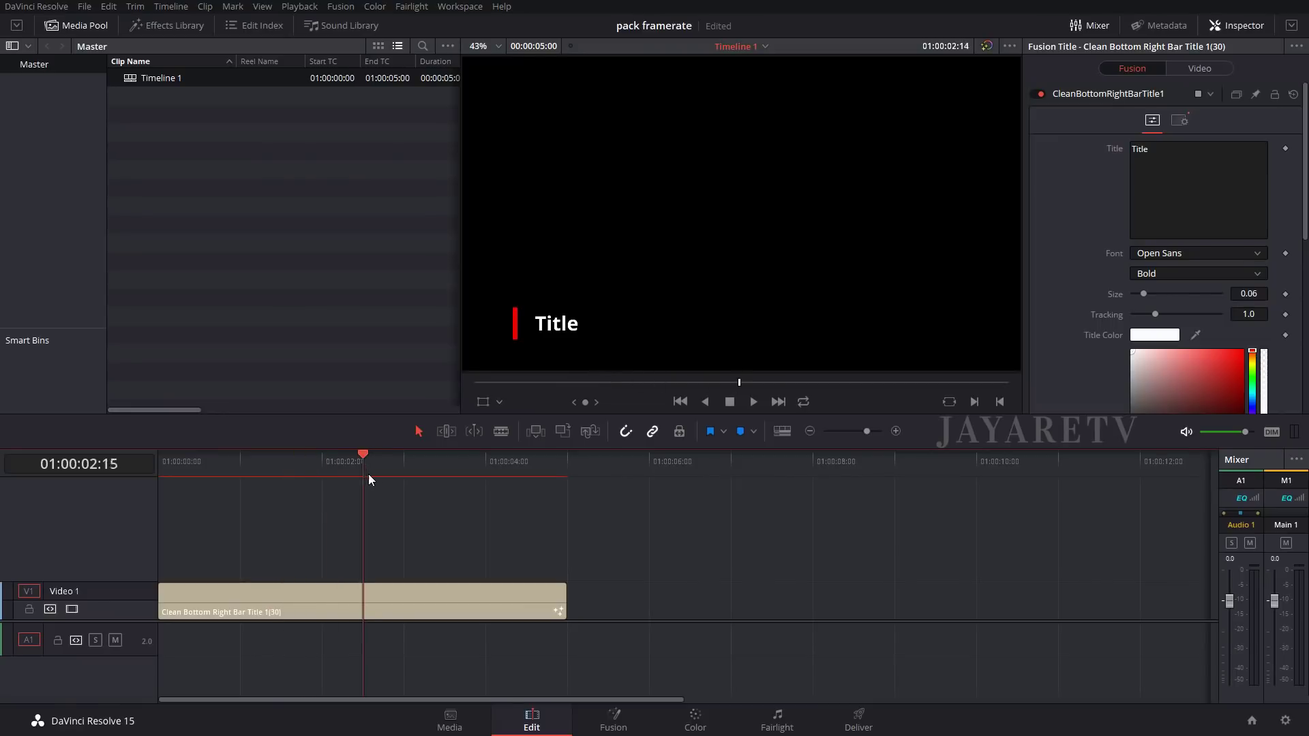
{"action": "left_click_drag", "start_coordinate": [369, 474], "coordinate": [535, 477]}
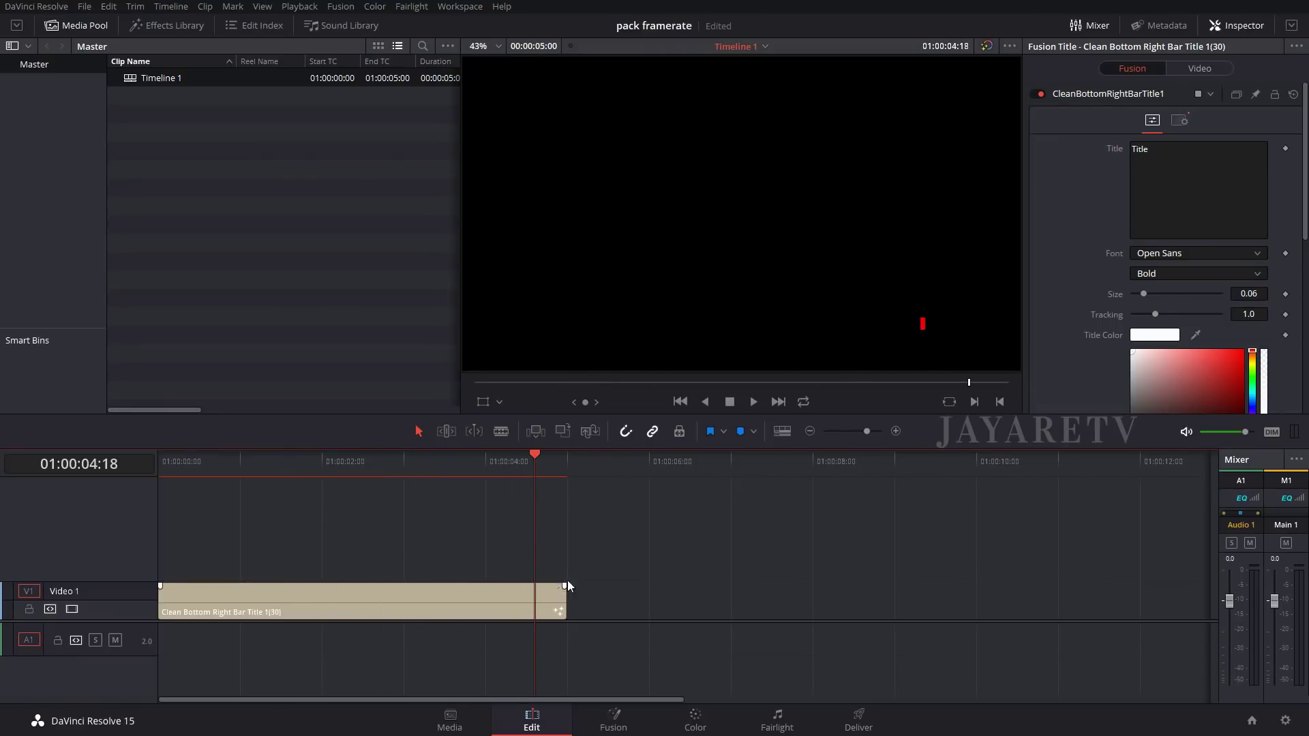
{"action": "left_click_drag", "start_coordinate": [535, 463], "coordinate": [565, 465]}
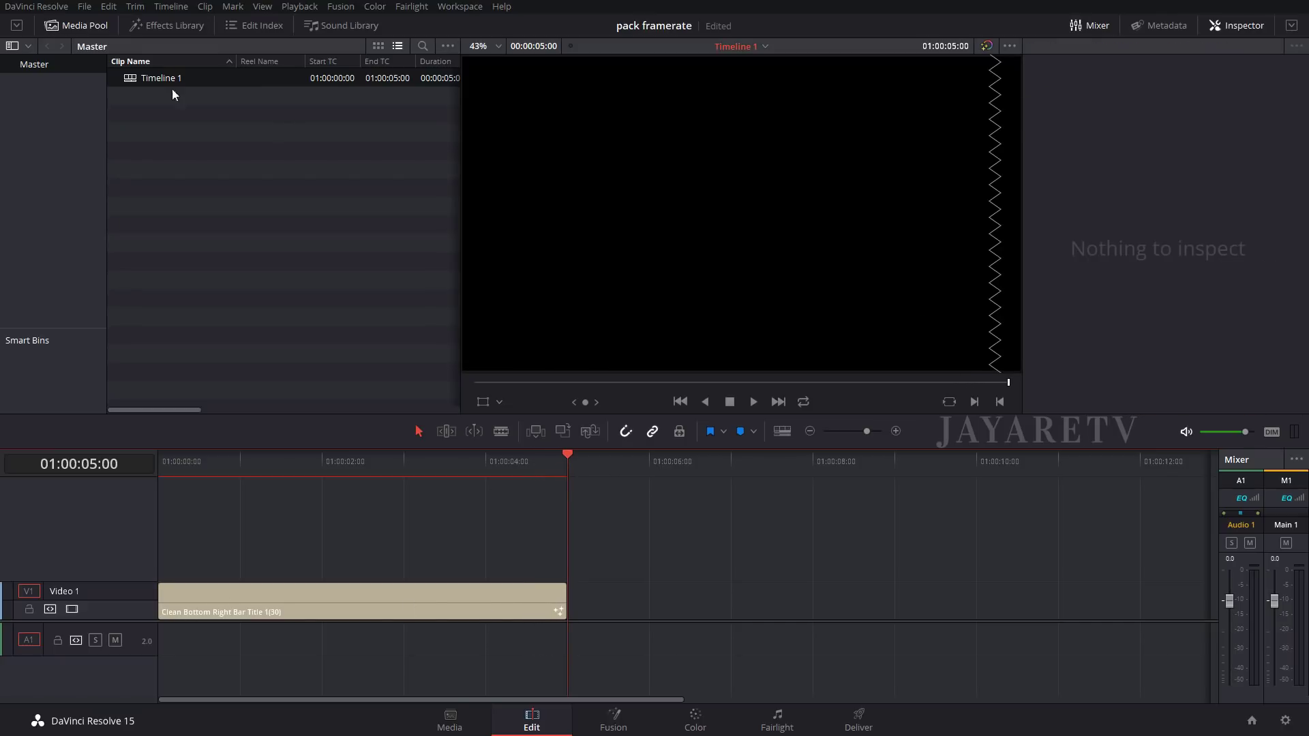
Step: Place Clean Bottom Right Bar Title 1(60) after the first clip and preview its animation
{"action": "left_click", "coordinate": [169, 25]}
{"action": "left_click_drag", "start_coordinate": [230, 172], "coordinate": [652, 609]}
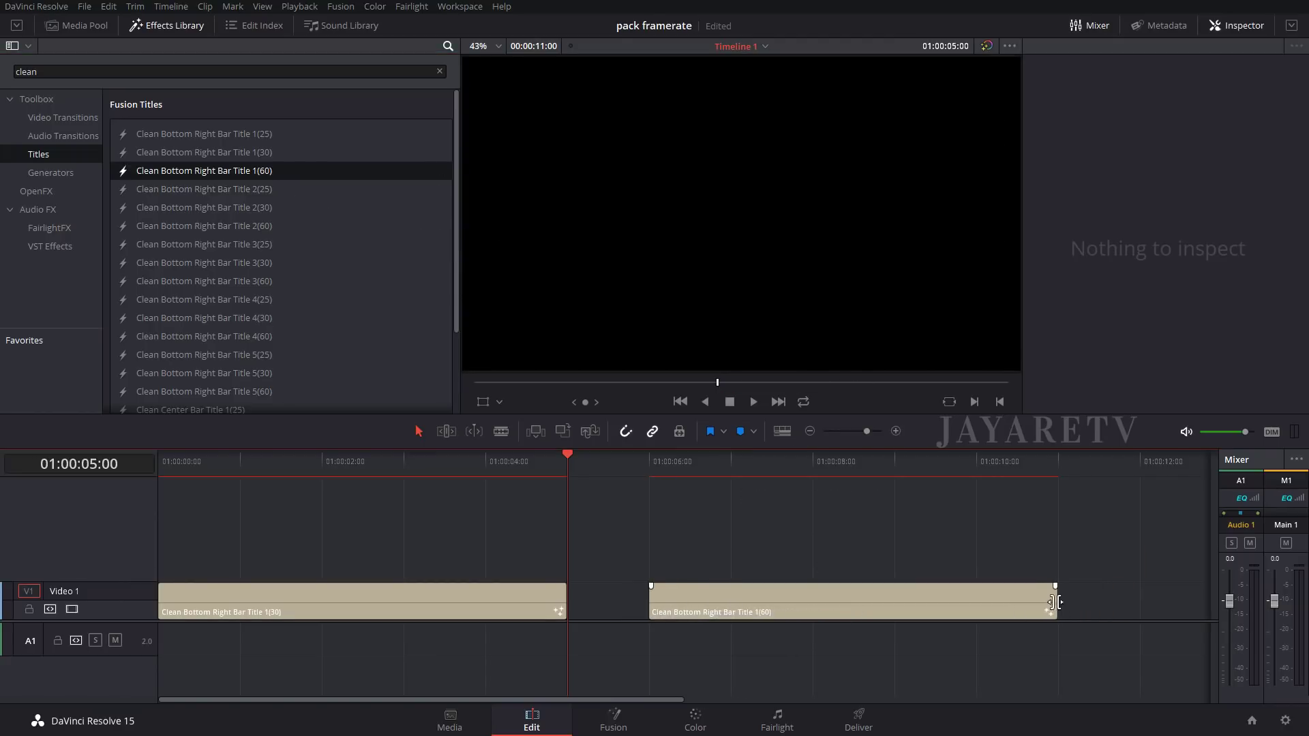
{"action": "left_click_drag", "start_coordinate": [657, 465], "coordinate": [1048, 496]}
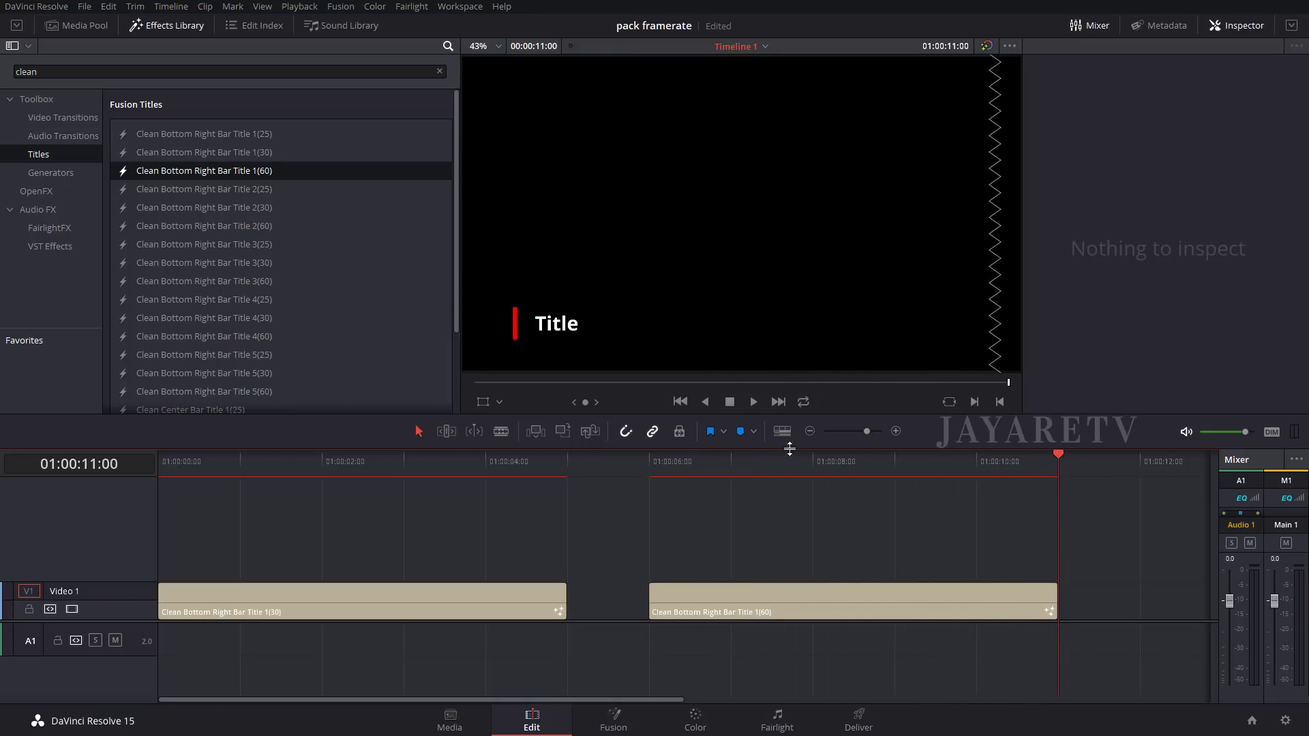
Step: Extend the 60 fps title's right edge by +05:00 and scrub back to preview it
{"action": "left_click", "coordinate": [812, 435]}
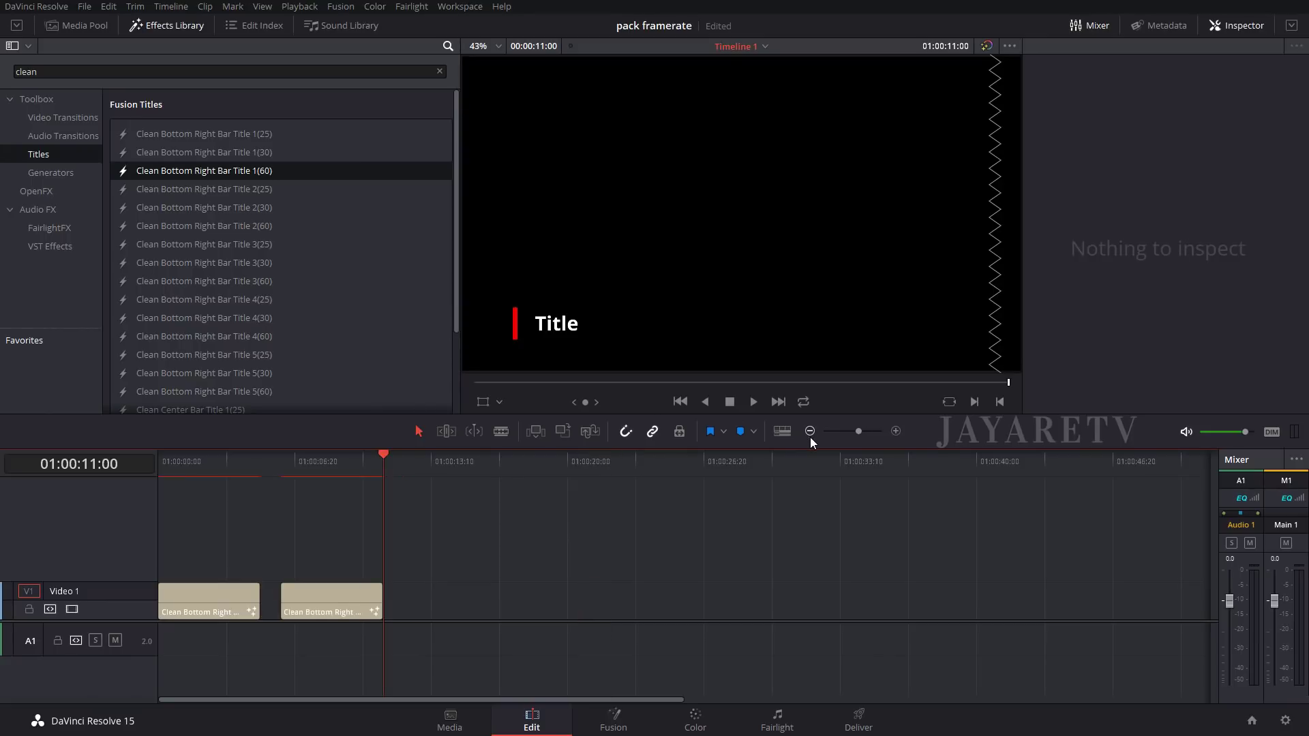
{"action": "key", "text": "space"}
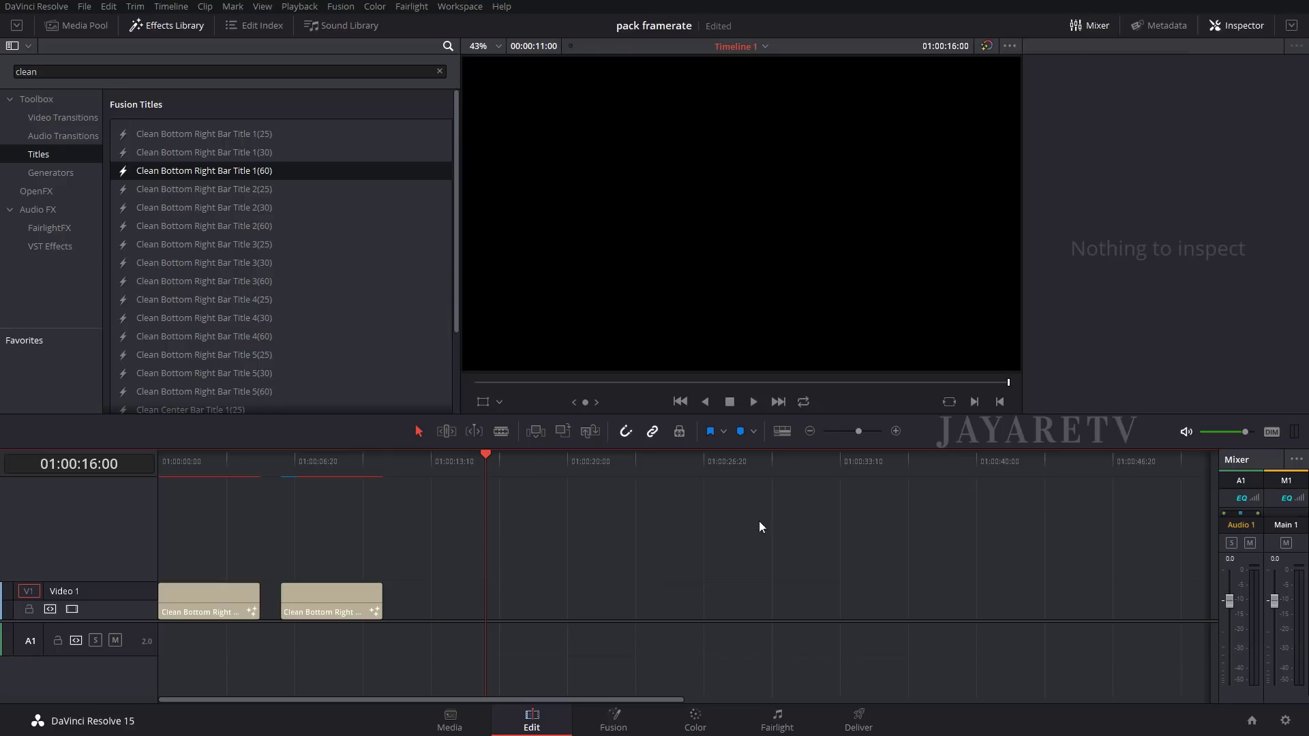
{"action": "left_click_drag", "start_coordinate": [384, 599], "coordinate": [488, 603]}
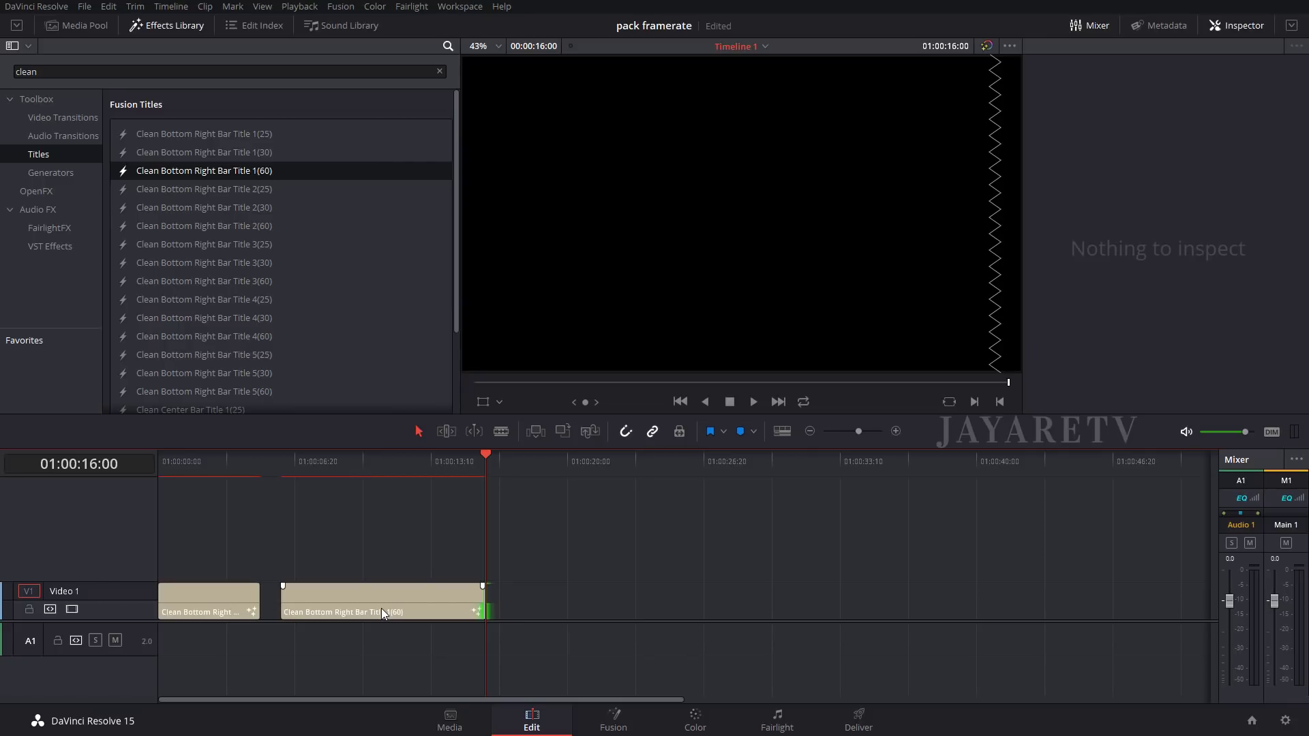
{"action": "left_click_drag", "start_coordinate": [281, 462], "coordinate": [475, 473]}
Step: Drop Clean Bottom Right Bar Title 1(25) after the second clip on V1 and scrub through it
{"action": "left_click_drag", "start_coordinate": [246, 133], "coordinate": [530, 606]}
{"action": "left_click_drag", "start_coordinate": [545, 465], "coordinate": [612, 475]}
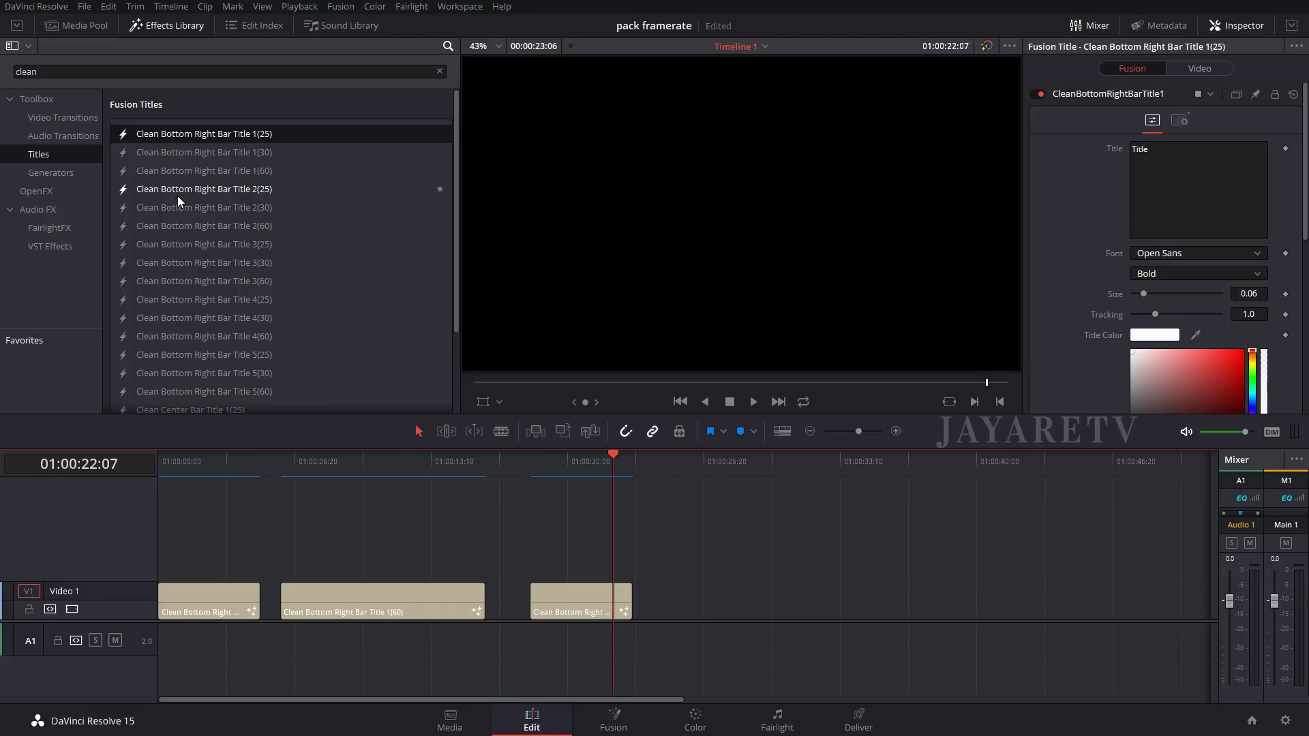
Step: Search 'bloc', place Block Title 1 after the third title, and preview its animation
{"action": "left_click", "coordinate": [440, 71]}
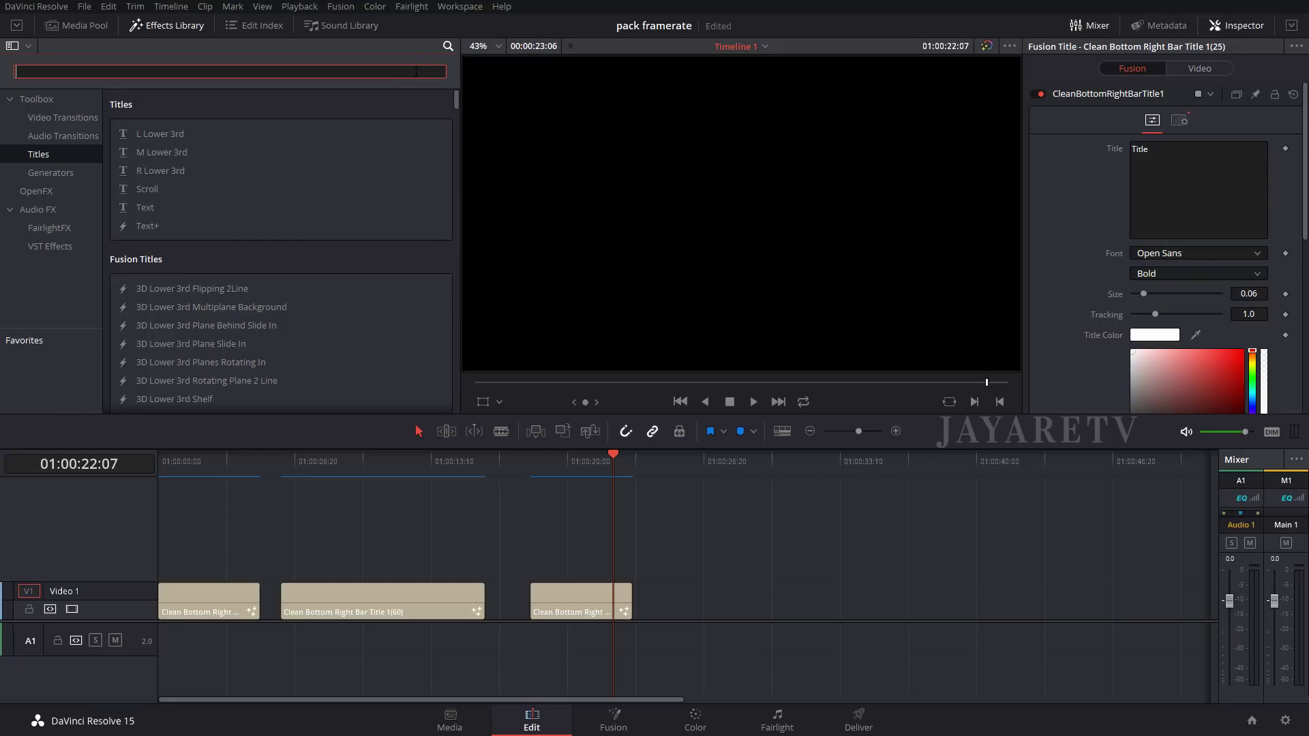
{"action": "type", "text": "bloc"}
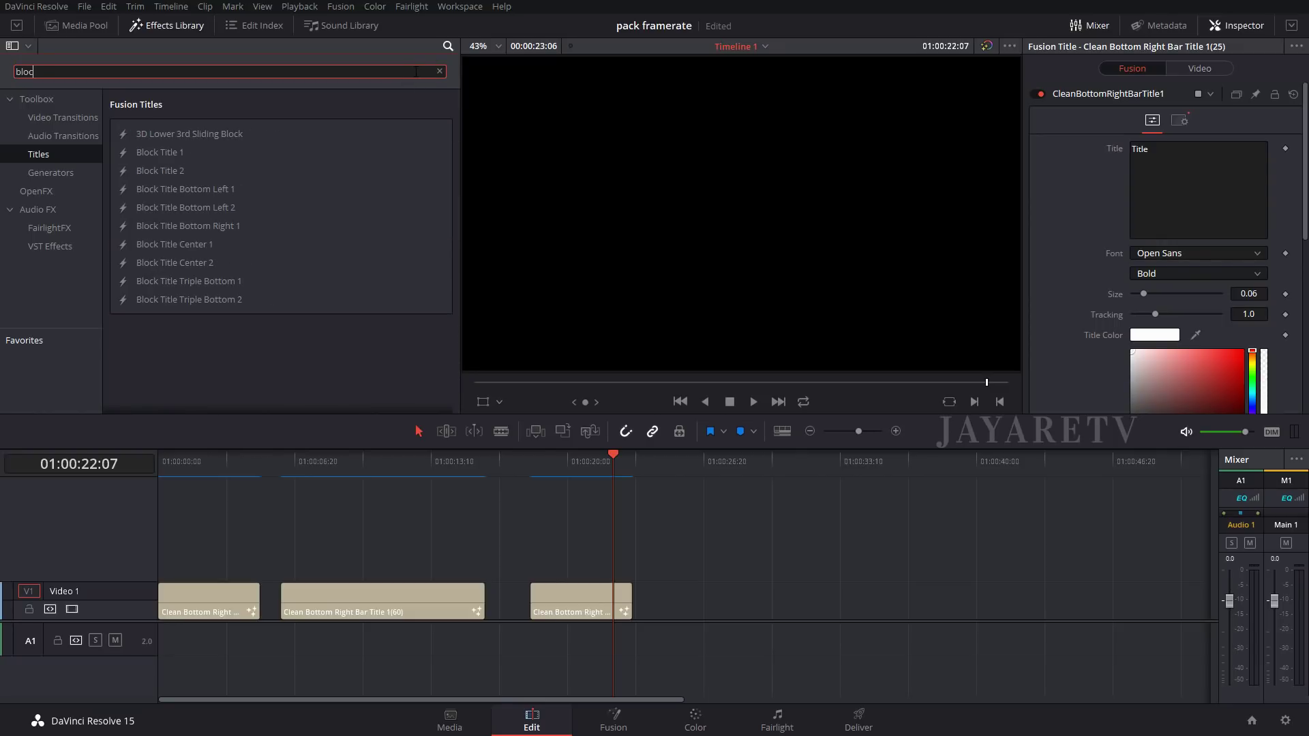
{"action": "left_click_drag", "start_coordinate": [208, 152], "coordinate": [706, 608]}
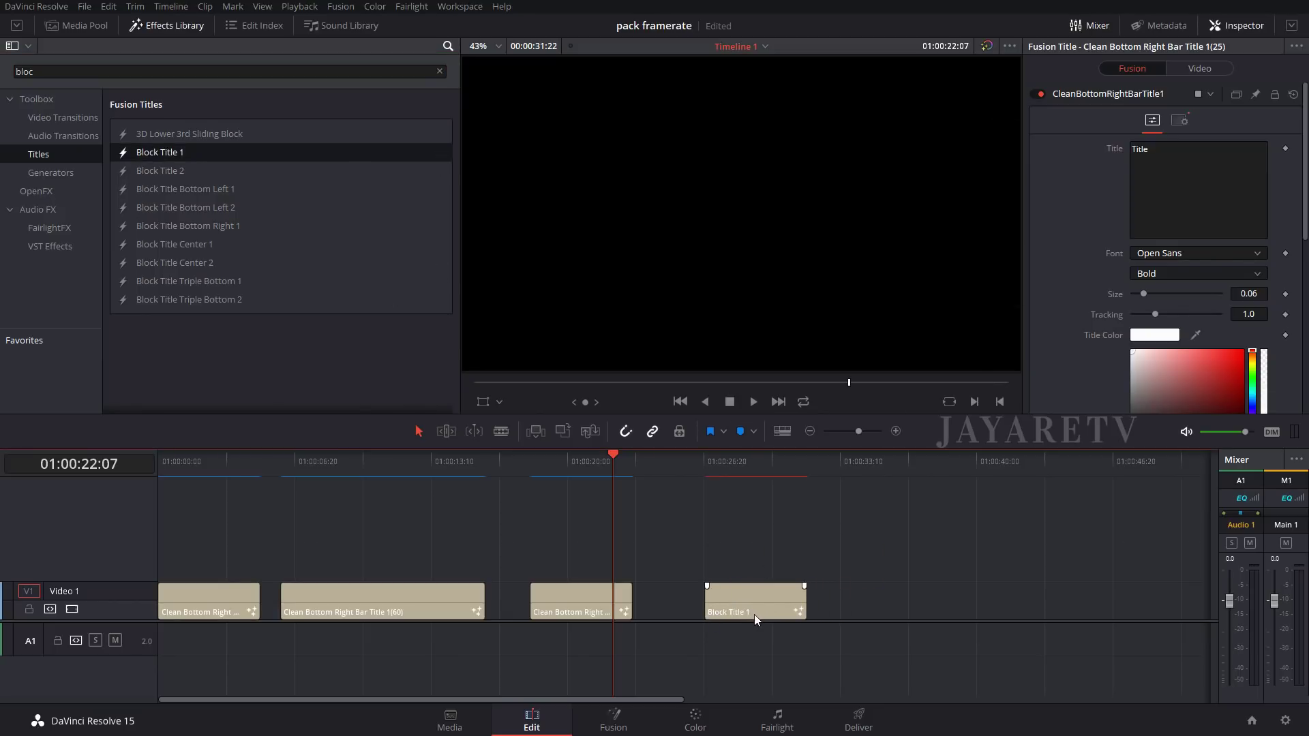
{"action": "left_click_drag", "start_coordinate": [709, 467], "coordinate": [800, 456]}
Step: With snapping off, lengthen Block Title 1, then trim it back to end near 01:00:37
{"action": "key", "text": "n"}
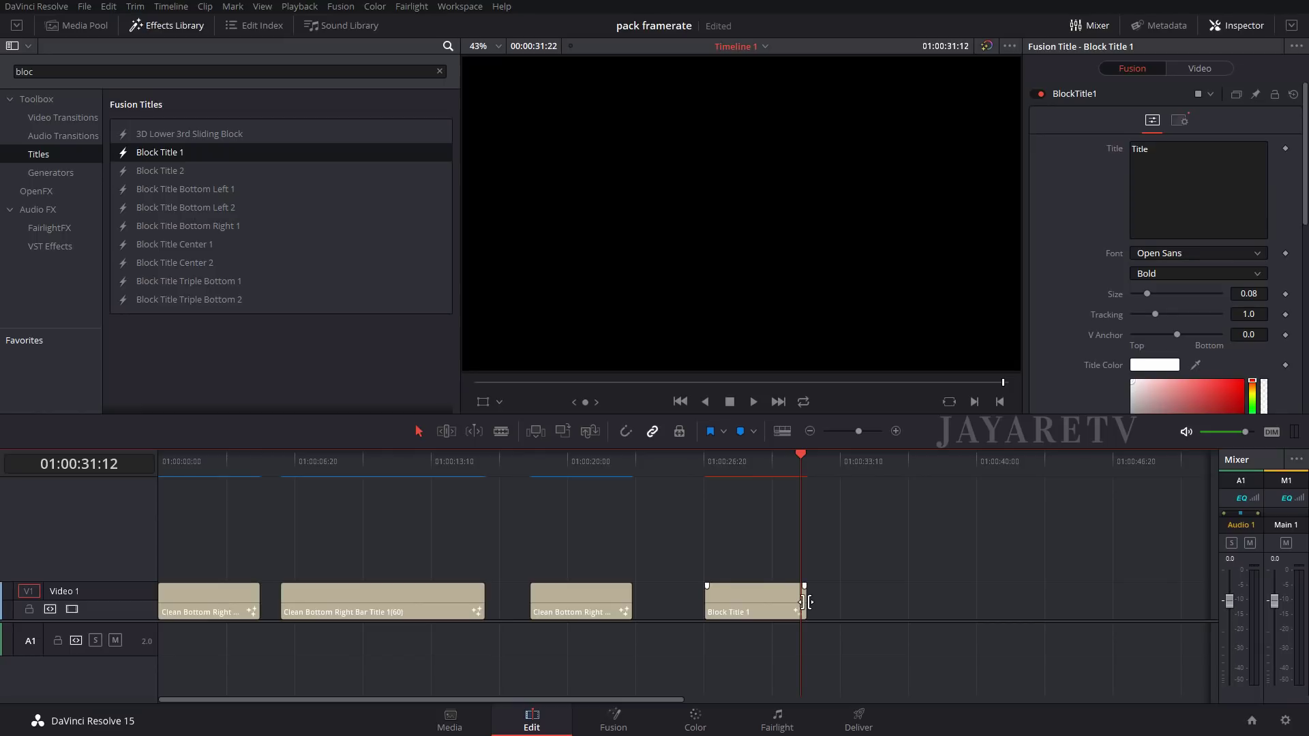
{"action": "left_click_drag", "start_coordinate": [805, 602], "coordinate": [1131, 604]}
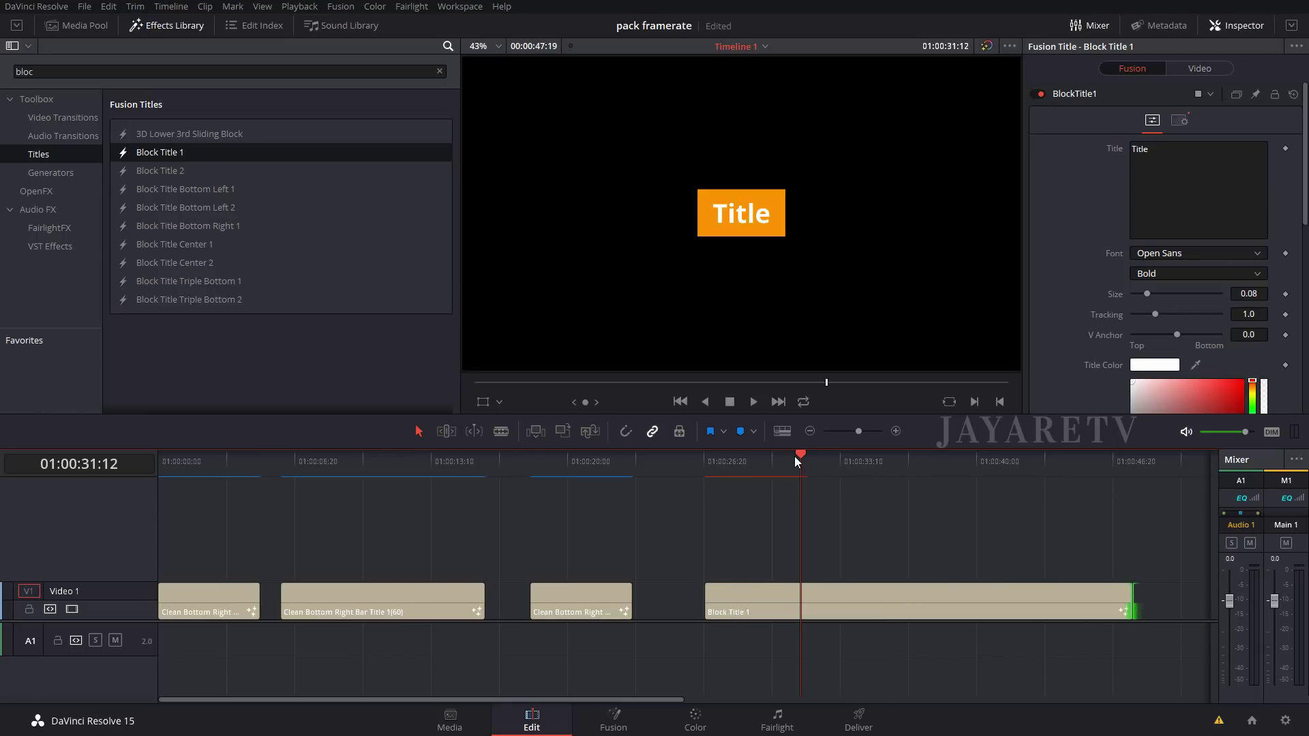
{"action": "left_click_drag", "start_coordinate": [795, 456], "coordinate": [1126, 507]}
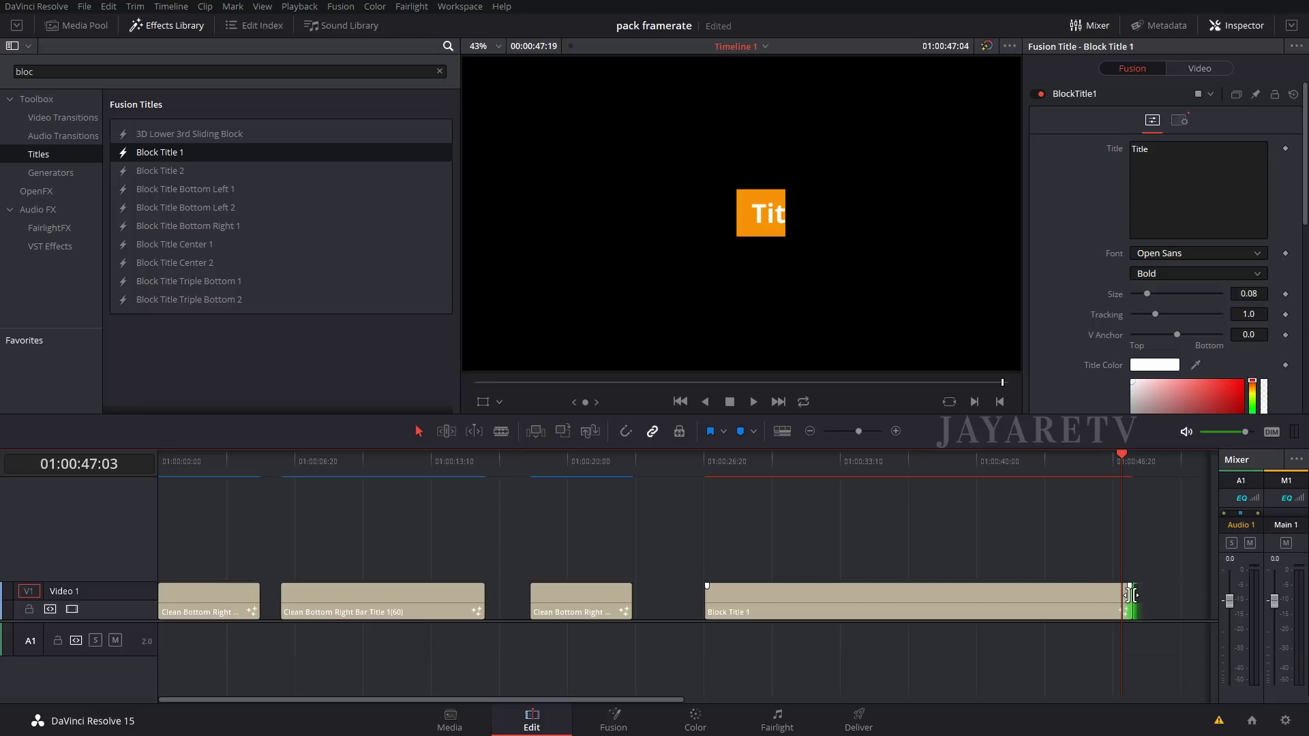
{"action": "left_click_drag", "start_coordinate": [1130, 600], "coordinate": [926, 600]}
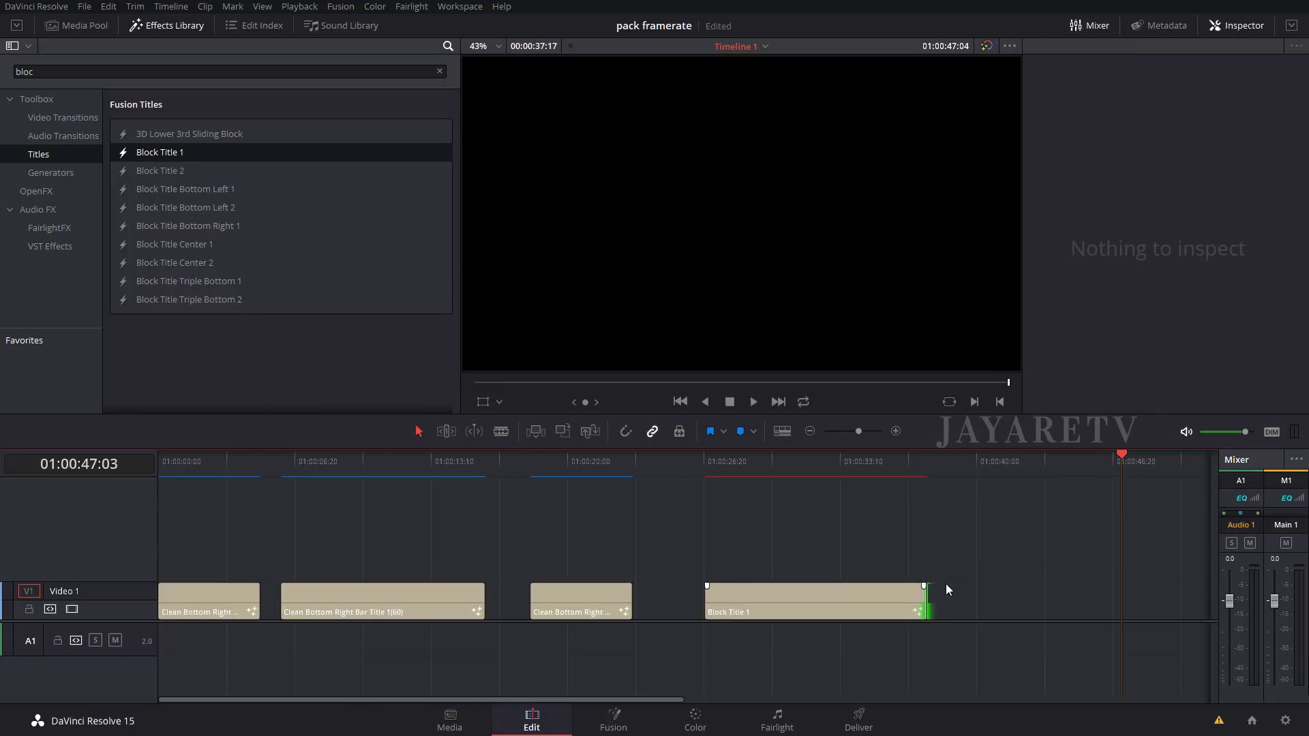
Step: Verify Block Title 1 ends near 01:00:37, briefly selecting the clip to inspect its properties
{"action": "left_click_drag", "start_coordinate": [763, 470], "coordinate": [866, 478]}
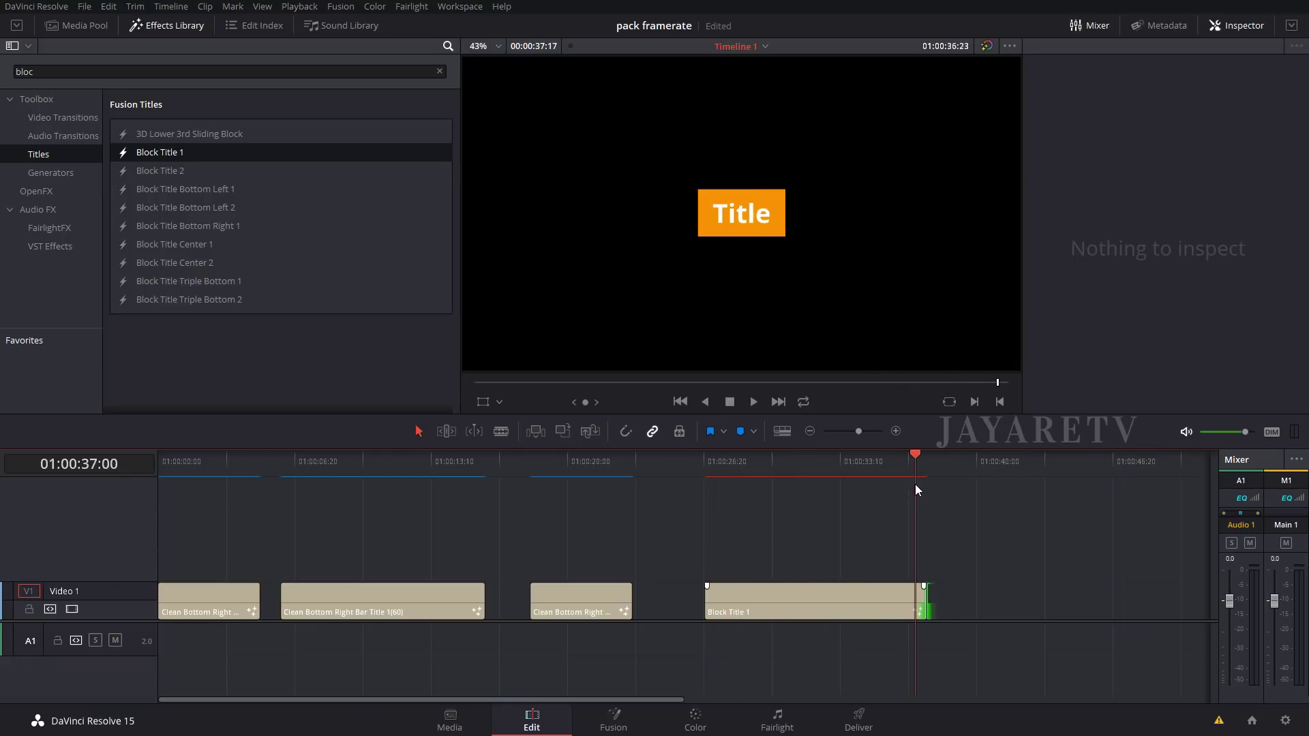
{"action": "left_click_drag", "start_coordinate": [915, 490], "coordinate": [912, 490]}
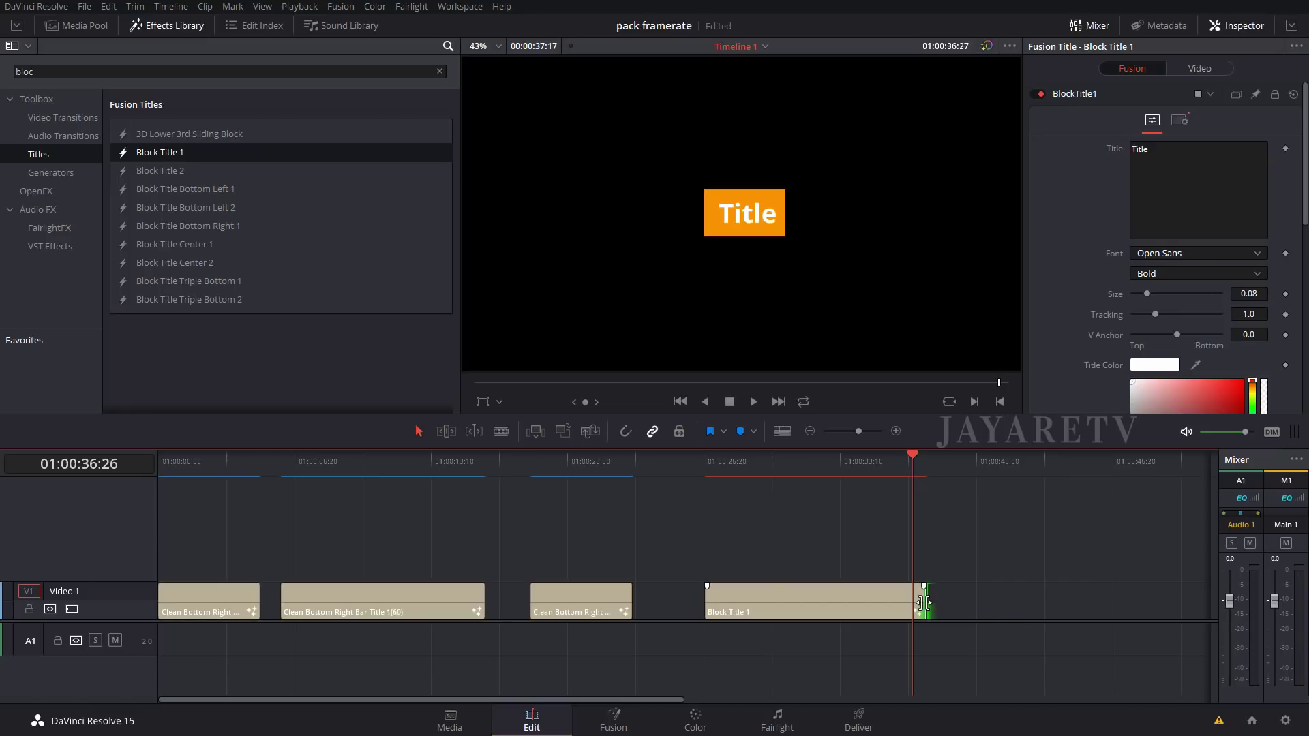
{"action": "left_click", "coordinate": [845, 604]}
{"action": "left_click", "coordinate": [832, 559]}
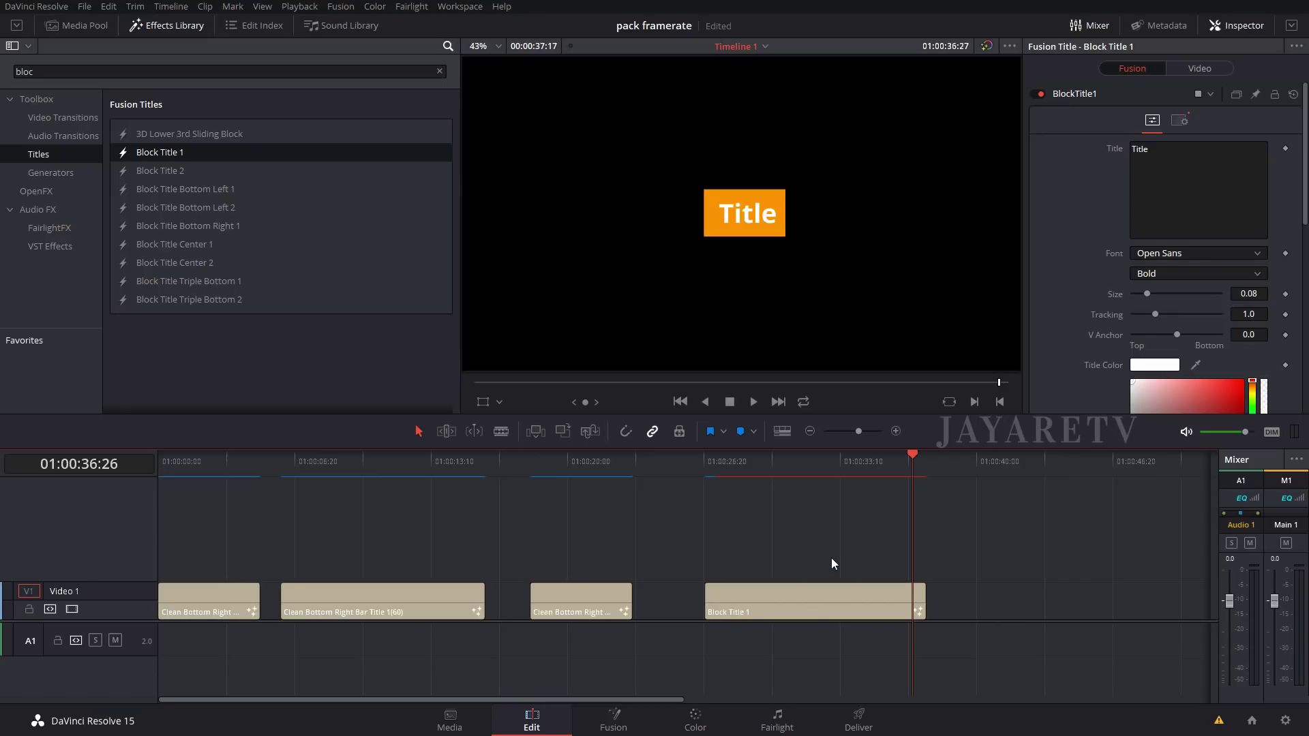